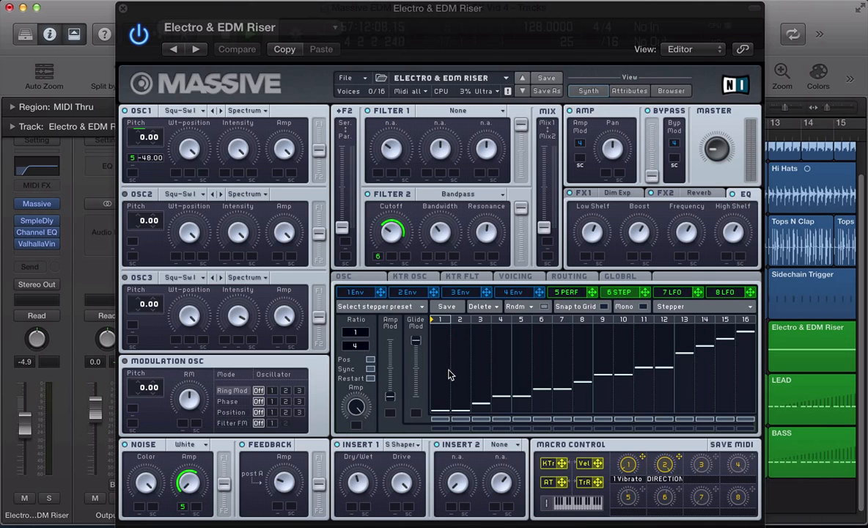
Close the Massive window, fit the whole arrangement in view while it plays, and stop playback.
{"action": "key", "text": "super+w"}
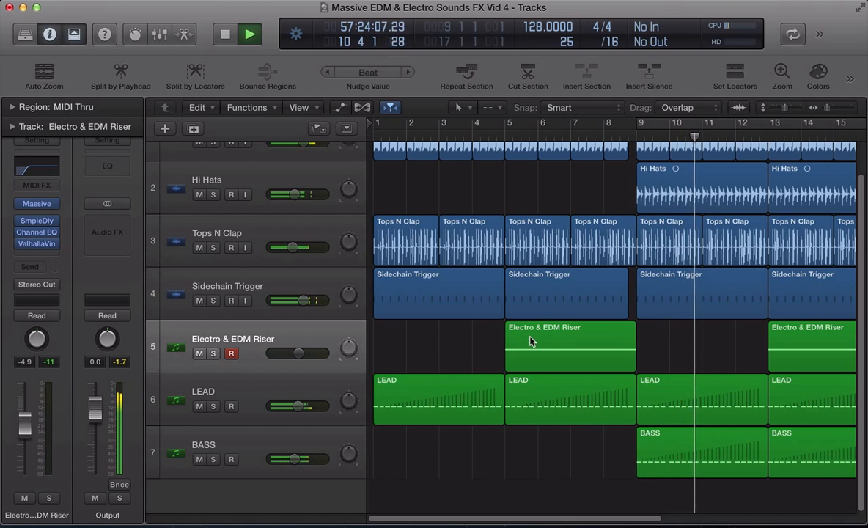
{"action": "key", "text": "super+Left"}
{"action": "key", "text": "super+Left"}
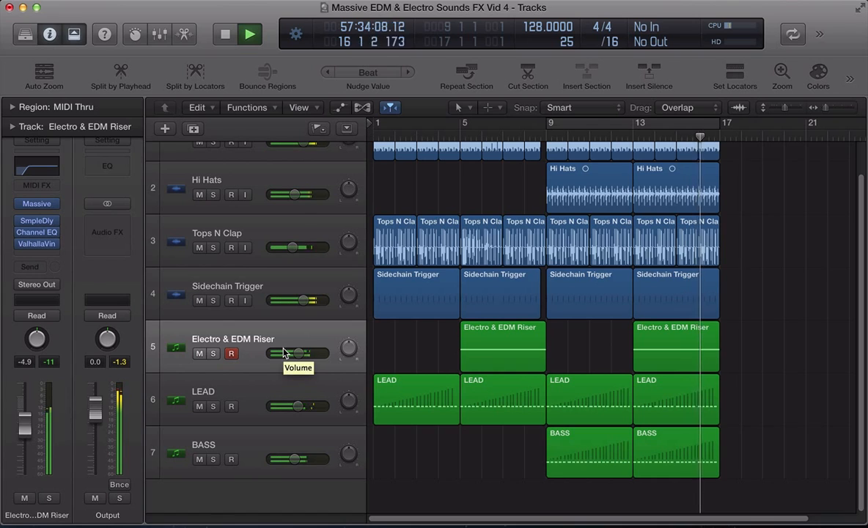
{"action": "key", "text": "space"}
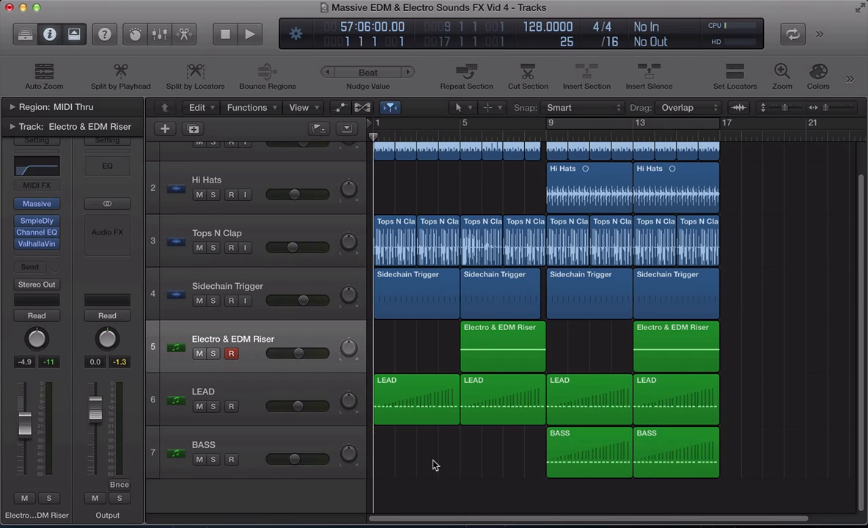
Bypass the delay, EQ and reverb on the Electro & EDM Riser track and start a new sound in its Massive synth.
{"action": "left_click", "coordinate": [462, 365]}
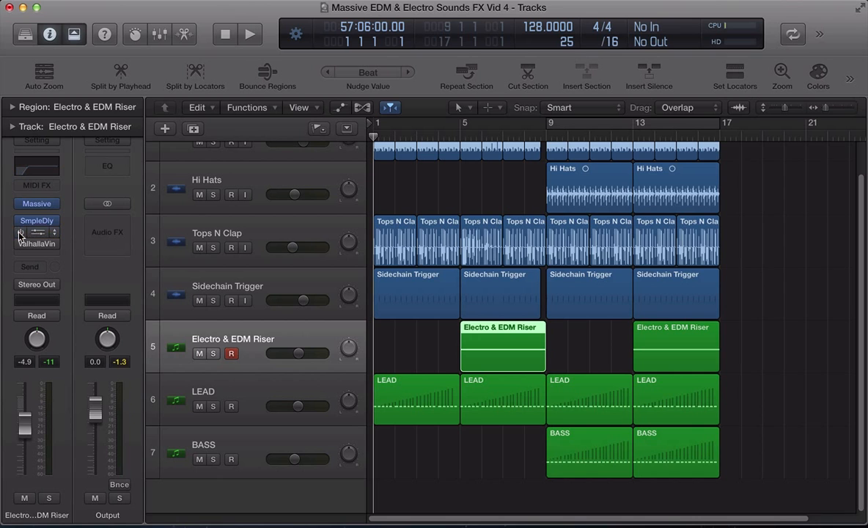
{"action": "mouse_move", "coordinate": [20, 222]}
{"action": "left_click", "coordinate": [38, 205]}
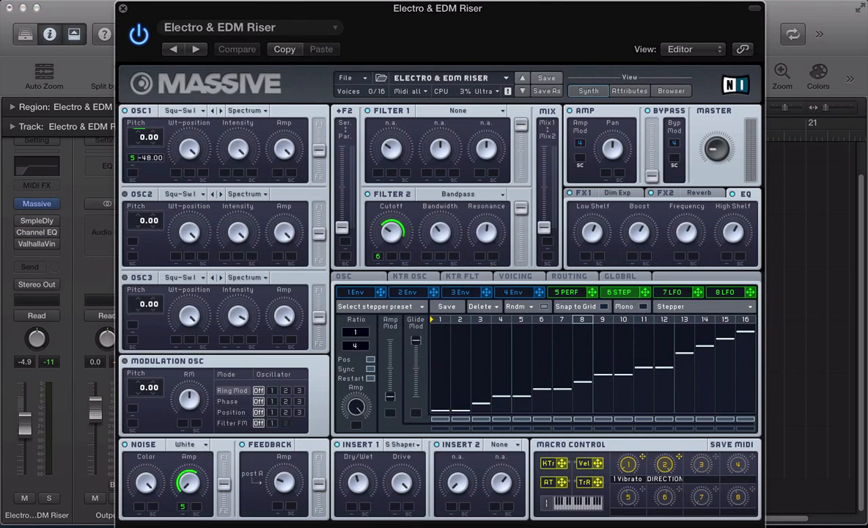
{"action": "left_click", "coordinate": [354, 76]}
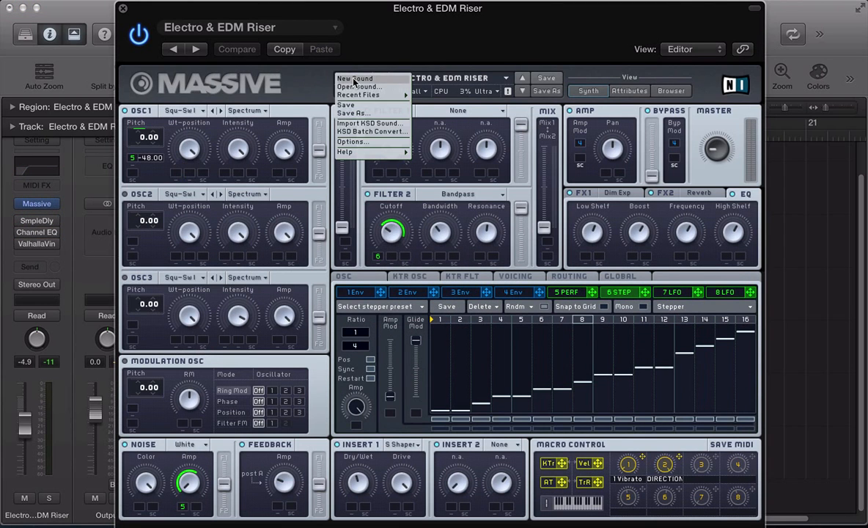
{"action": "left_click", "coordinate": [355, 76]}
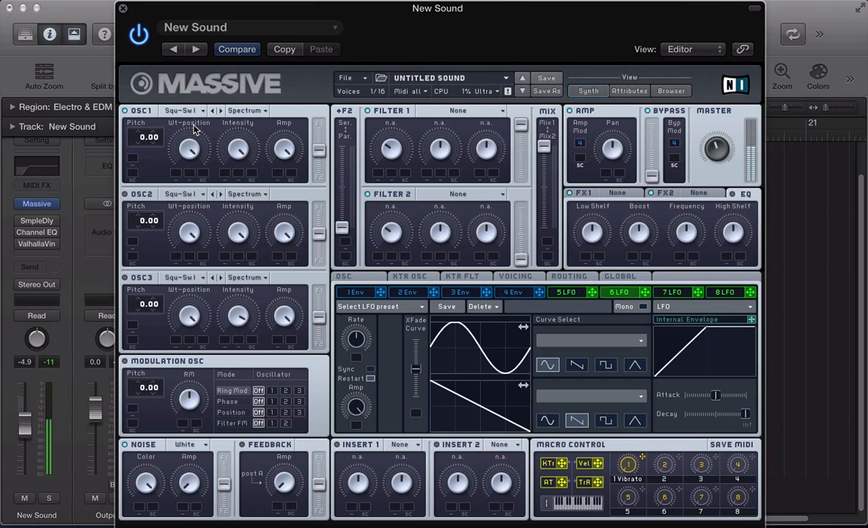
Set Filter 2 to Bandpass with its output level raised, and move the filter mix fully to Mix2.
{"action": "left_click", "coordinate": [453, 195]}
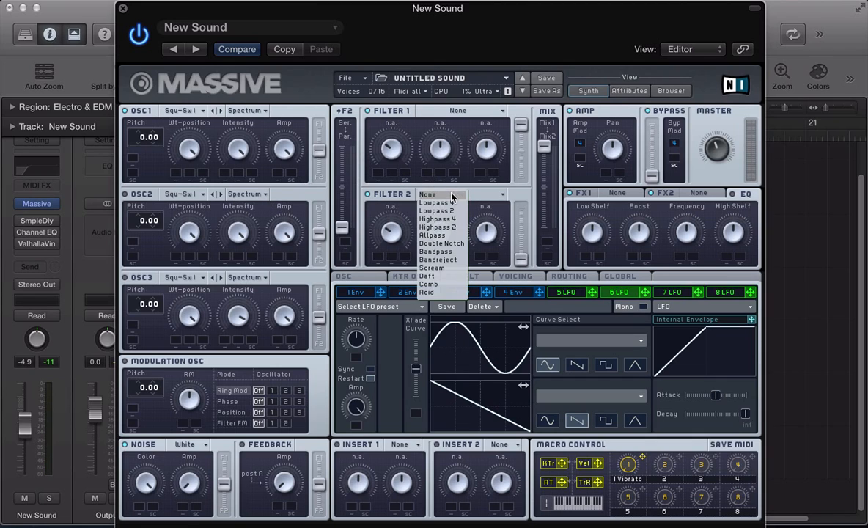
{"action": "left_click", "coordinate": [438, 252]}
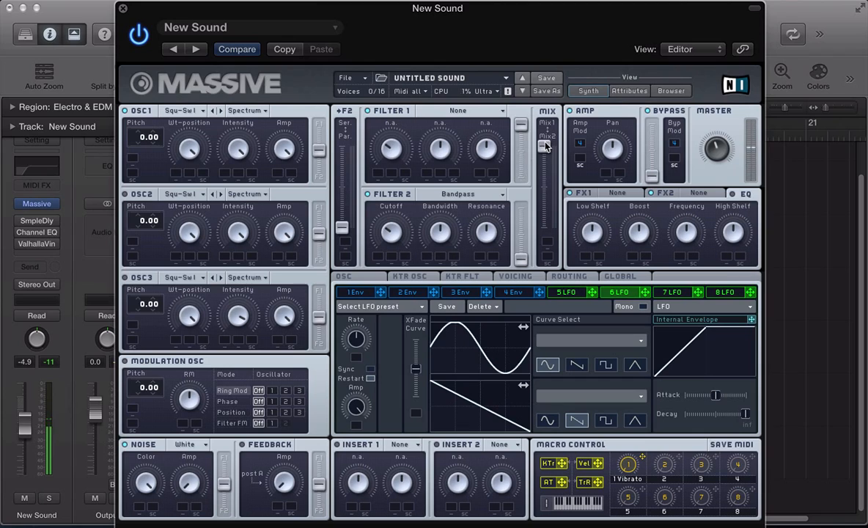
{"action": "left_click_drag", "start_coordinate": [545, 143], "coordinate": [498, 197]}
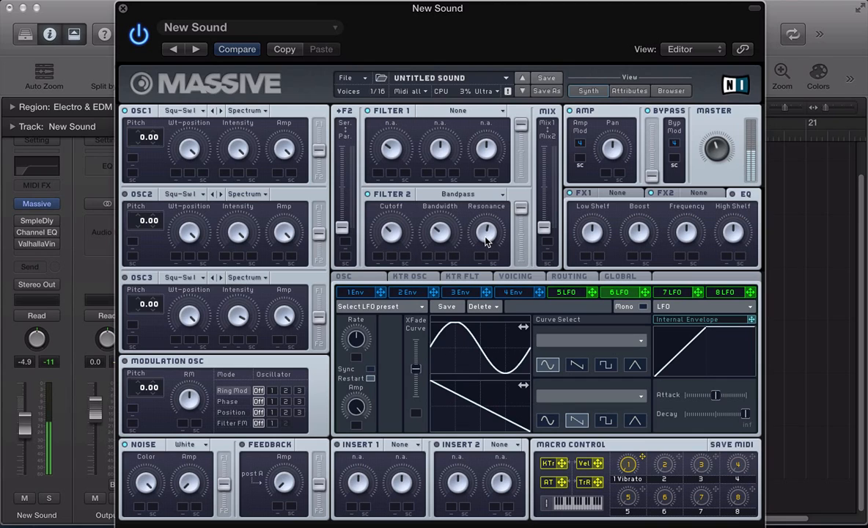
Set the Unisono voices to 2 and enable a slight Pan Position spread.
{"action": "left_click", "coordinate": [508, 277]}
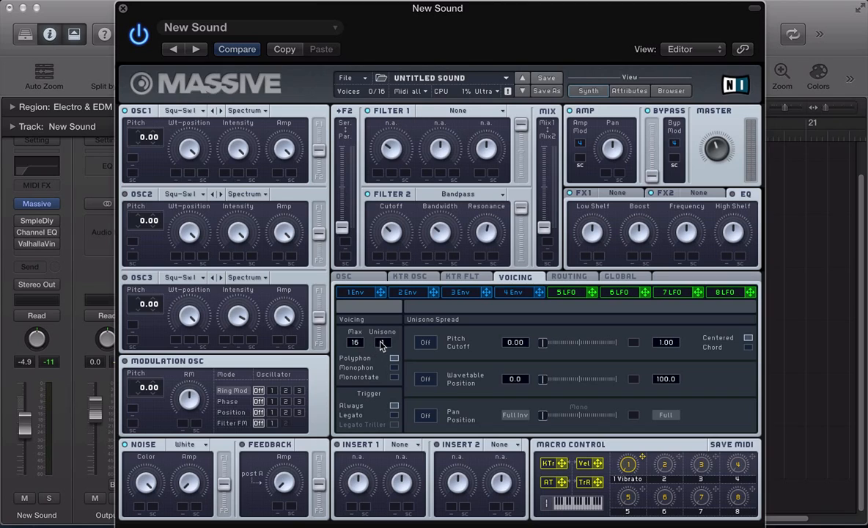
{"action": "left_click_drag", "start_coordinate": [381, 346], "coordinate": [384, 344]}
{"action": "left_click", "coordinate": [426, 415]}
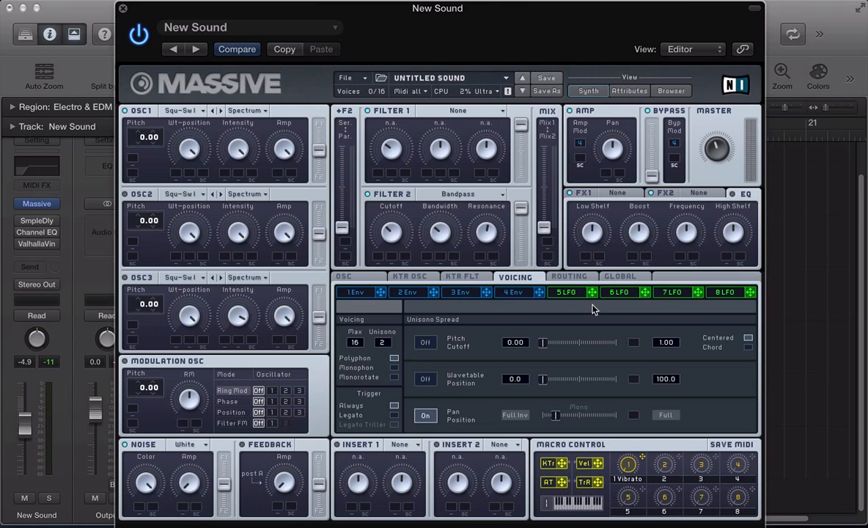
Change modulator 5 to a Performer limited to step 1, with XFade Seq at minimum and the curves of steps 2 to 16 flattened.
{"action": "left_click", "coordinate": [571, 293]}
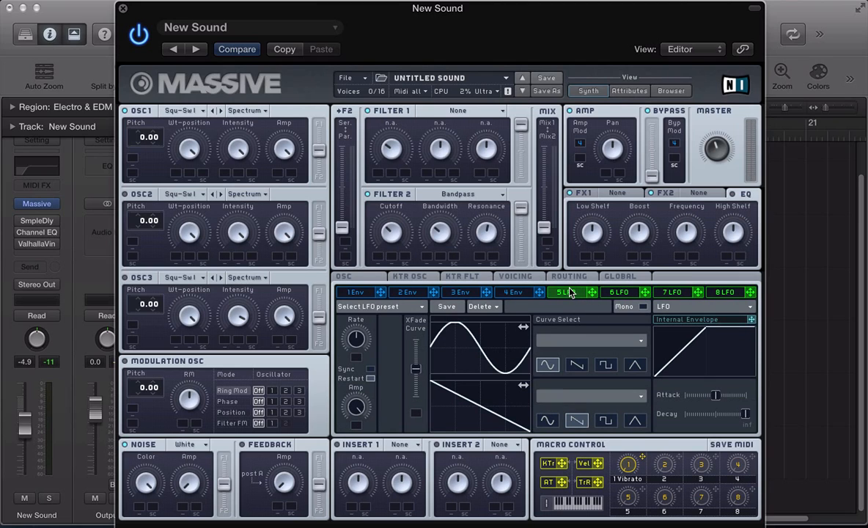
{"action": "left_click", "coordinate": [671, 307]}
{"action": "left_click", "coordinate": [673, 315]}
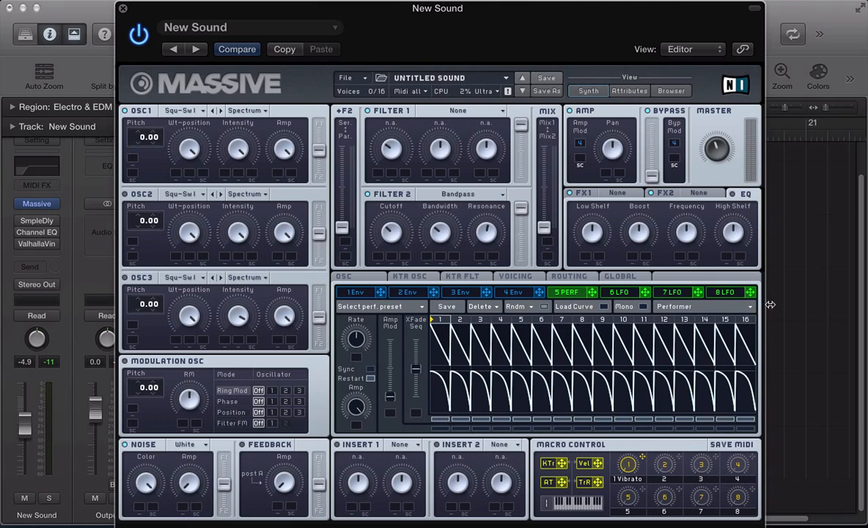
{"action": "left_click_drag", "start_coordinate": [733, 323], "coordinate": [440, 332]}
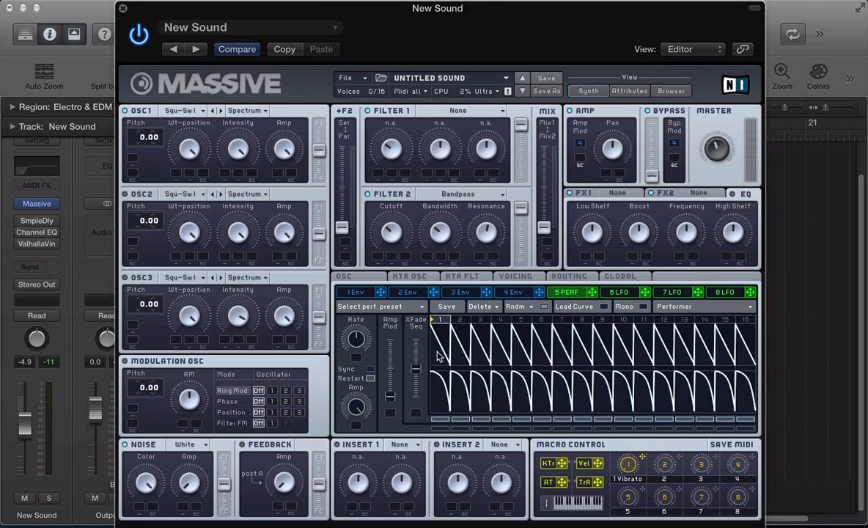
{"action": "left_click_drag", "start_coordinate": [416, 369], "coordinate": [421, 410]}
{"action": "mouse_move", "coordinate": [697, 366]}
{"action": "left_mouse_down"}
{"action": "mouse_move", "coordinate": [543, 379]}
{"action": "mouse_move", "coordinate": [484, 396]}
{"action": "mouse_move", "coordinate": [419, 361]}
{"action": "mouse_move", "coordinate": [432, 396]}
{"action": "mouse_move", "coordinate": [636, 405]}
{"action": "mouse_move", "coordinate": [738, 437]}
{"action": "mouse_move", "coordinate": [748, 430]}
{"action": "left_mouse_up"}
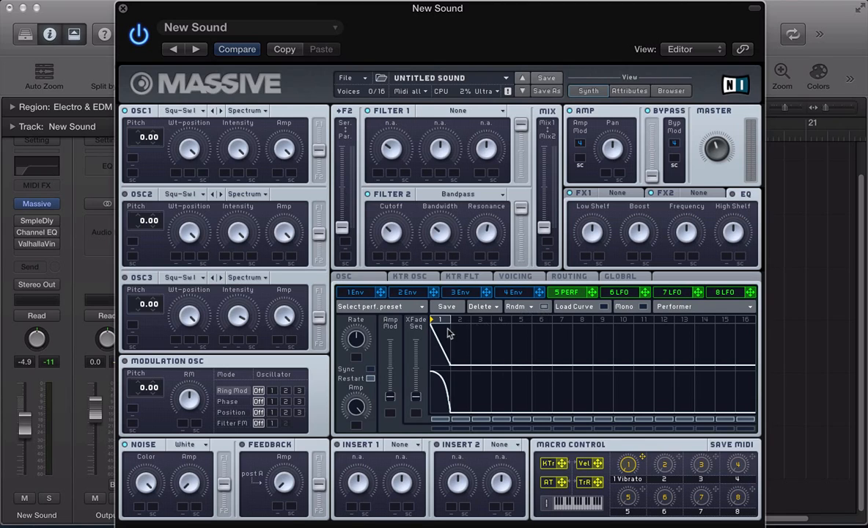
Load a concave falling curve into step 1 of the Performer's upper sequence and a concave rising curve into its lower one.
{"action": "left_click", "coordinate": [604, 307]}
{"action": "left_click_drag", "start_coordinate": [414, 338], "coordinate": [445, 339]}
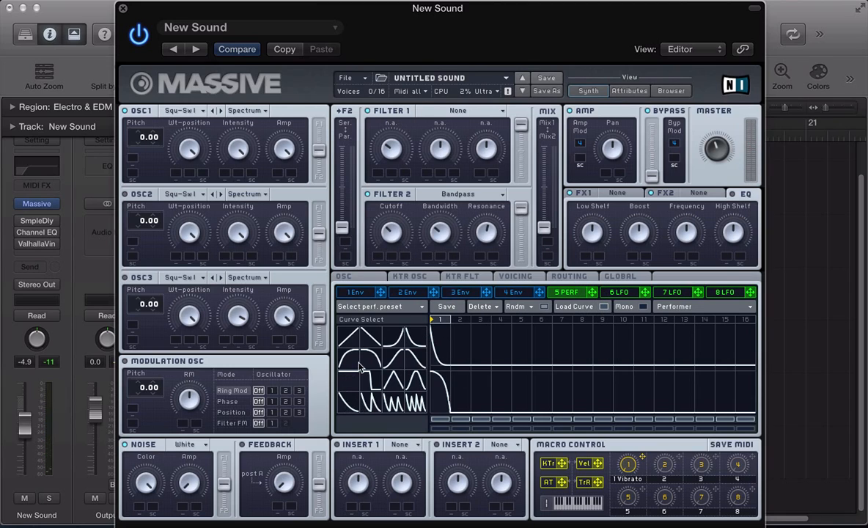
{"action": "left_click_drag", "start_coordinate": [426, 356], "coordinate": [441, 388]}
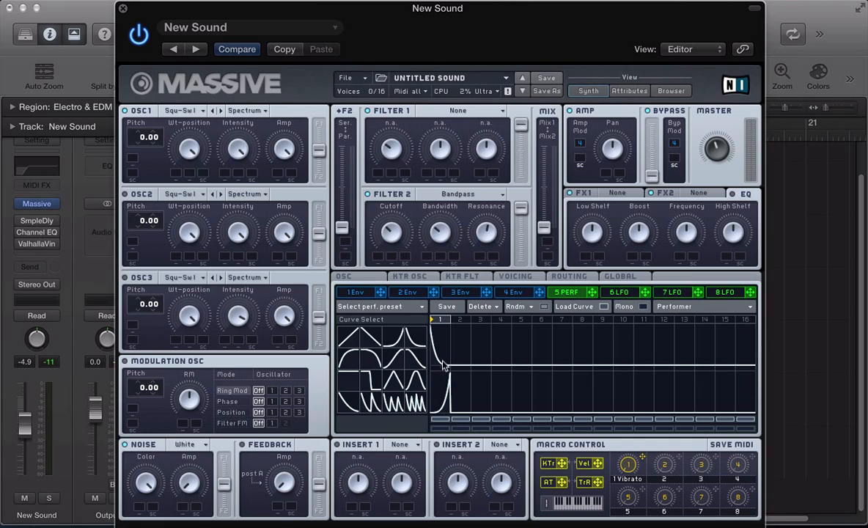
{"action": "left_click", "coordinate": [603, 308]}
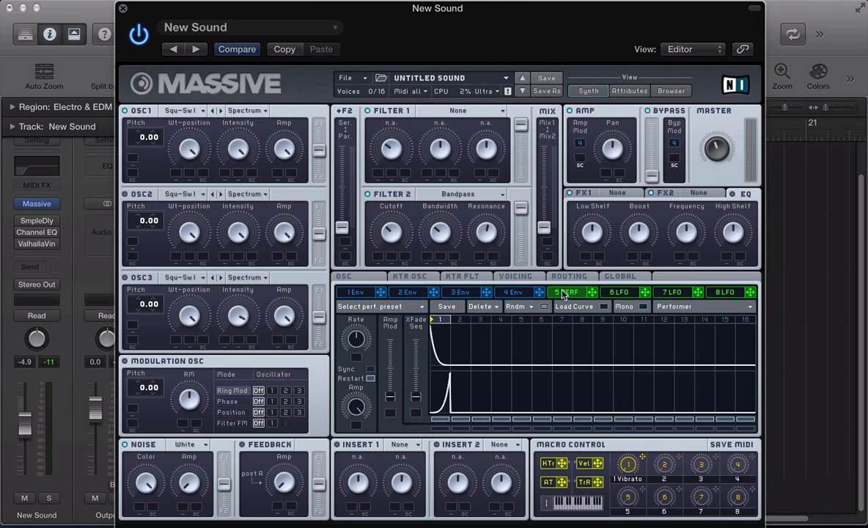
Assign Performer 5 to OSC1's pitch with an amount of -48.00, and compare its two curves using the XFade Seq, ending at minimum.
{"action": "left_click_drag", "start_coordinate": [590, 294], "coordinate": [591, 293]}
{"action": "left_click_drag", "start_coordinate": [591, 296], "coordinate": [132, 160]}
{"action": "left_click_drag", "start_coordinate": [147, 160], "coordinate": [149, 178]}
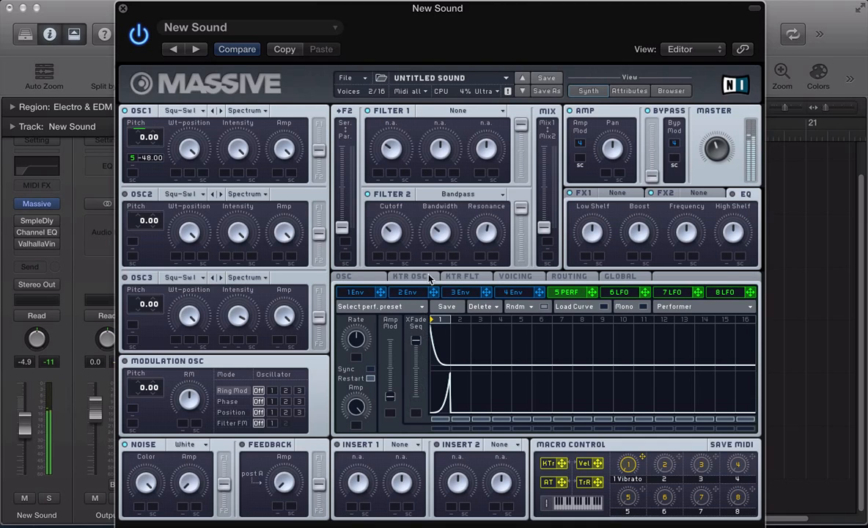
{"action": "left_click_drag", "start_coordinate": [415, 398], "coordinate": [422, 299]}
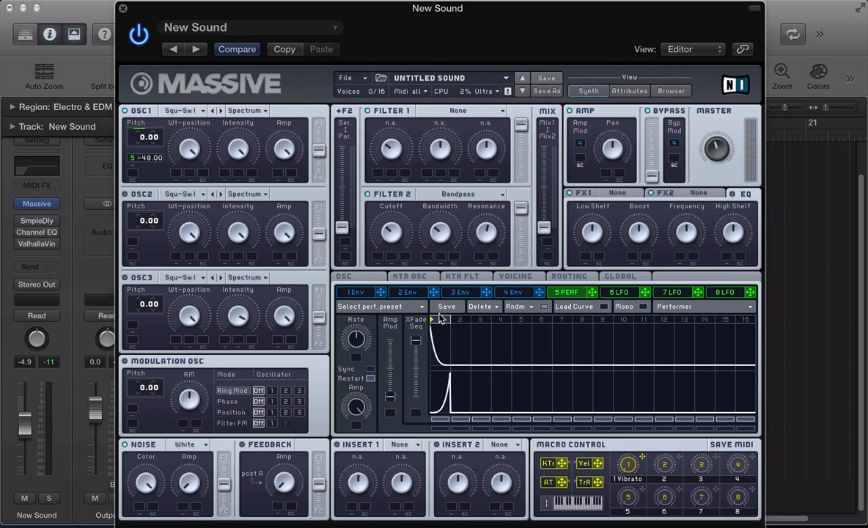
{"action": "left_click_drag", "start_coordinate": [417, 342], "coordinate": [429, 500]}
Change modulator 6 to a Stepper and draw a staircase rising across steps 1 to 16.
{"action": "left_click", "coordinate": [618, 293]}
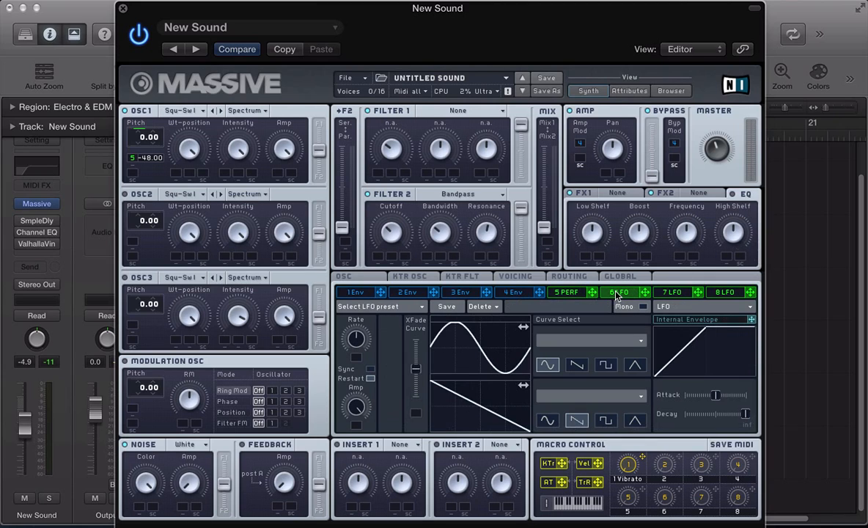
{"action": "left_click", "coordinate": [663, 306]}
{"action": "left_click", "coordinate": [665, 322]}
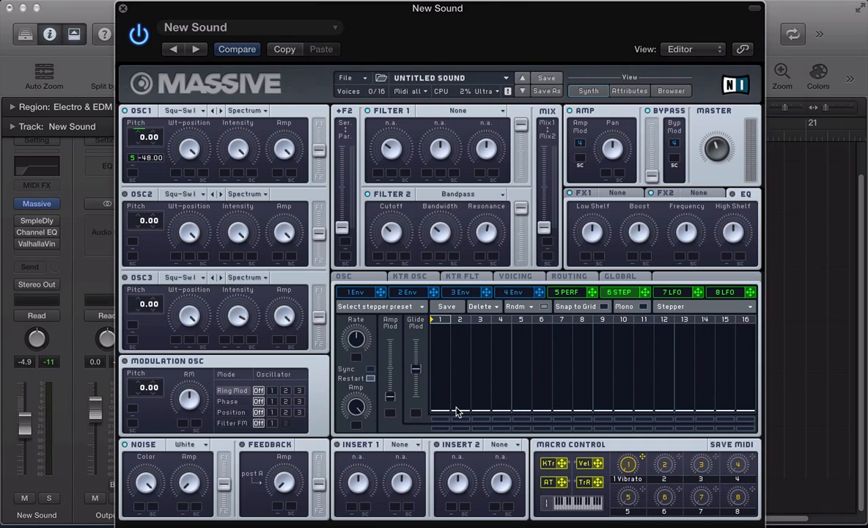
{"action": "mouse_move", "coordinate": [458, 409]}
{"action": "left_mouse_down"}
{"action": "mouse_move", "coordinate": [684, 373]}
{"action": "mouse_move", "coordinate": [750, 336]}
{"action": "left_mouse_up"}
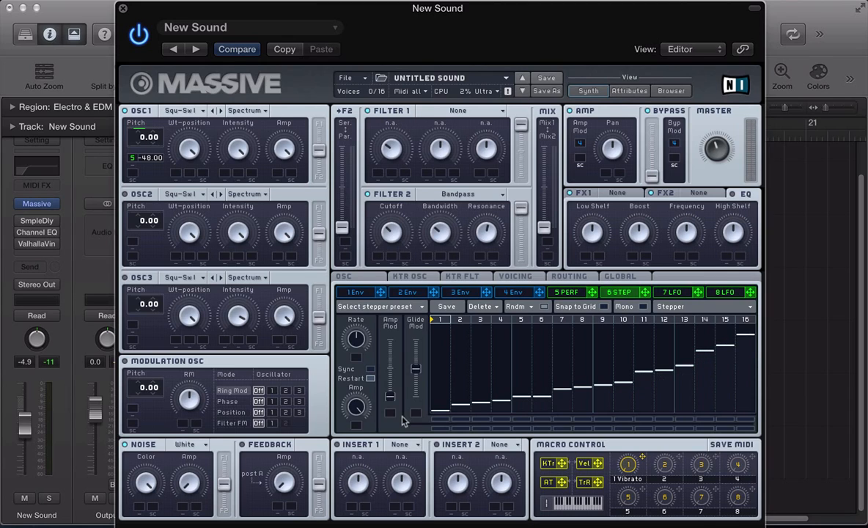
Smooth the Stepper's rising step heights, enable glide on all steps and raise Glide Mod to maximum.
{"action": "left_click", "coordinate": [468, 406]}
{"action": "left_click", "coordinate": [479, 399]}
{"action": "left_click_drag", "start_coordinate": [645, 381], "coordinate": [694, 364]}
{"action": "left_click", "coordinate": [730, 345]}
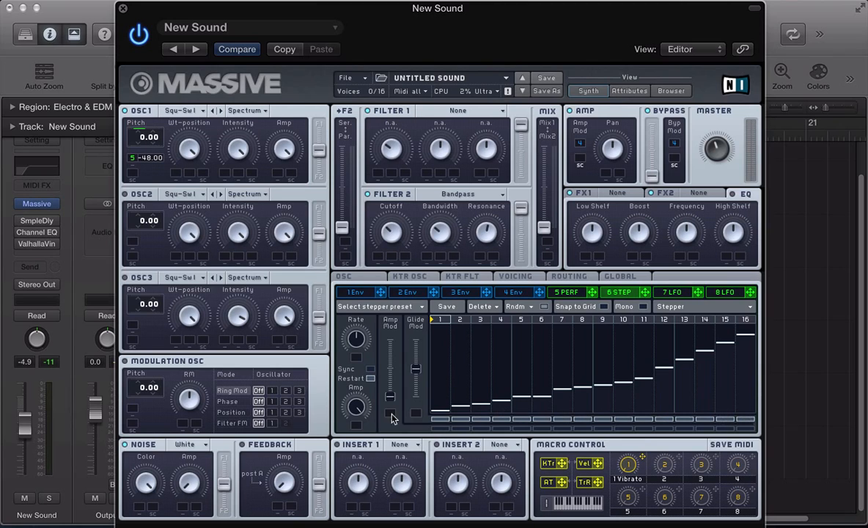
{"action": "left_click_drag", "start_coordinate": [414, 361], "coordinate": [412, 318]}
Modulate Performer 5's rate upward with Stepper 6, and sync the Stepper at a 1/4 ratio.
{"action": "left_click", "coordinate": [578, 295]}
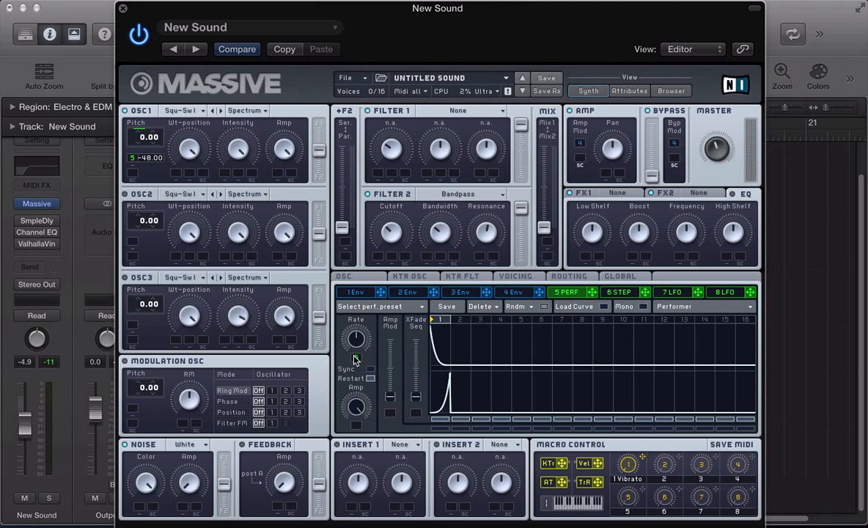
{"action": "left_click_drag", "start_coordinate": [356, 357], "coordinate": [356, 304]}
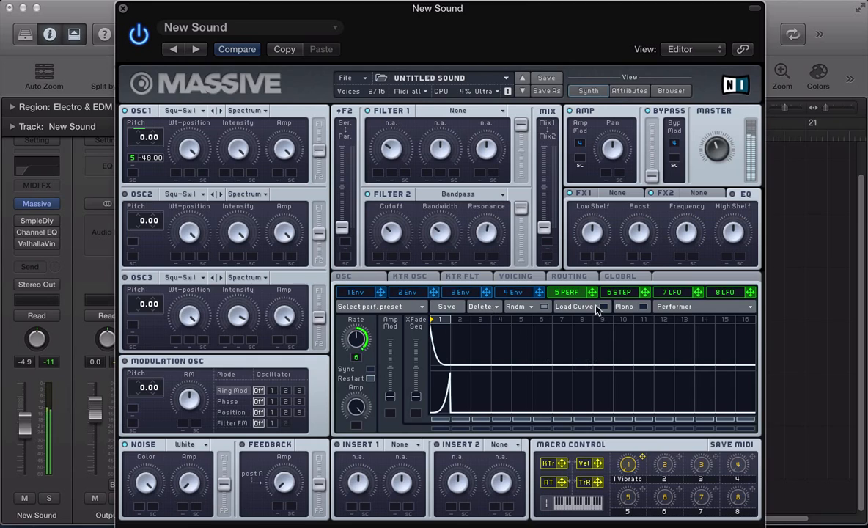
{"action": "left_click", "coordinate": [607, 295]}
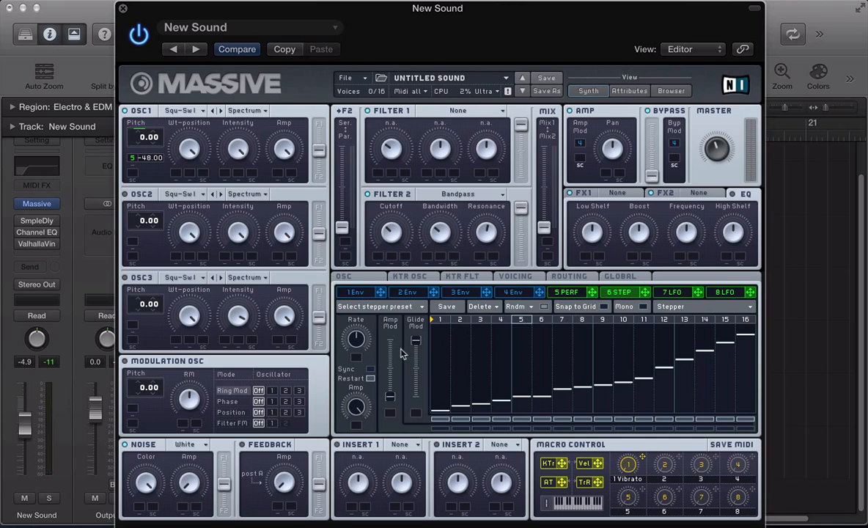
{"action": "left_click", "coordinate": [370, 369]}
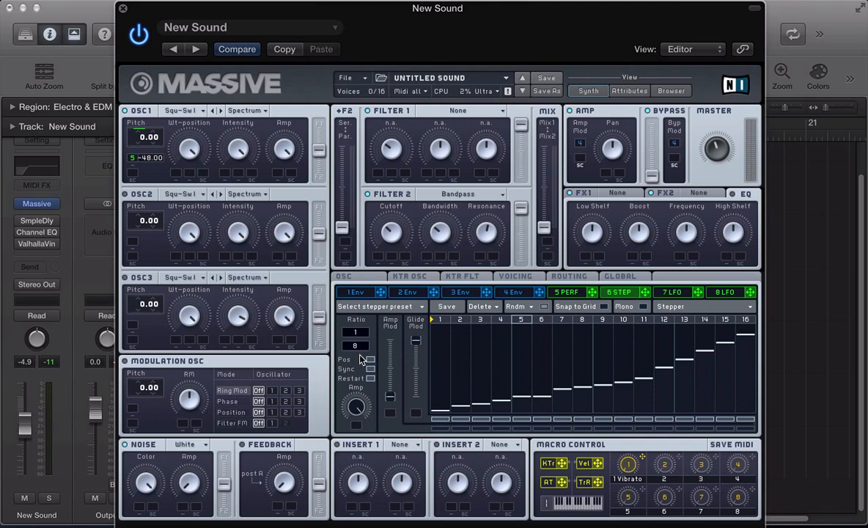
{"action": "left_click_drag", "start_coordinate": [360, 355], "coordinate": [359, 357]}
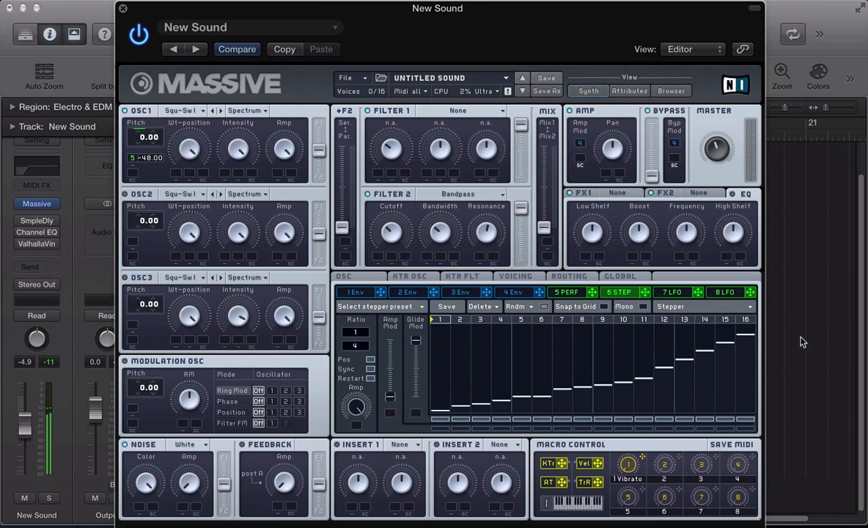
Turn glide off for all sixteen Stepper steps for comparison and switch it back on.
{"action": "left_click", "coordinate": [580, 294]}
{"action": "left_click", "coordinate": [604, 295]}
{"action": "left_click_drag", "start_coordinate": [434, 419], "coordinate": [704, 418]}
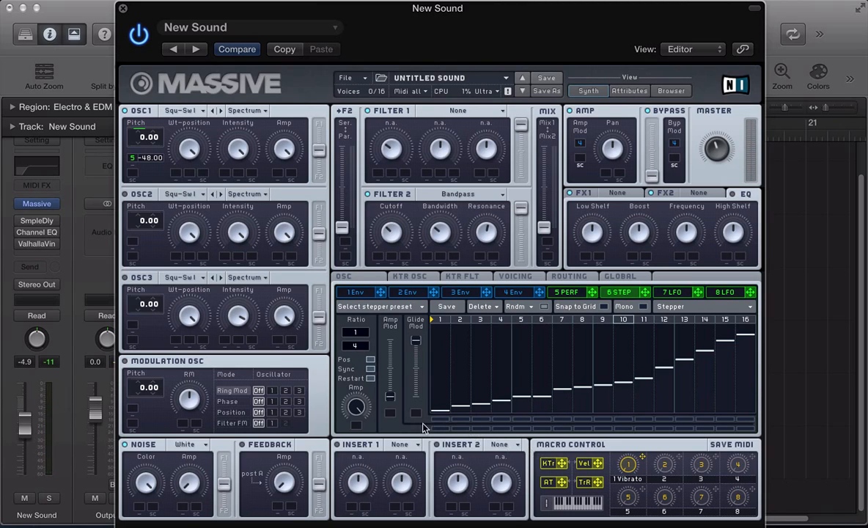
{"action": "left_click_drag", "start_coordinate": [434, 419], "coordinate": [739, 423]}
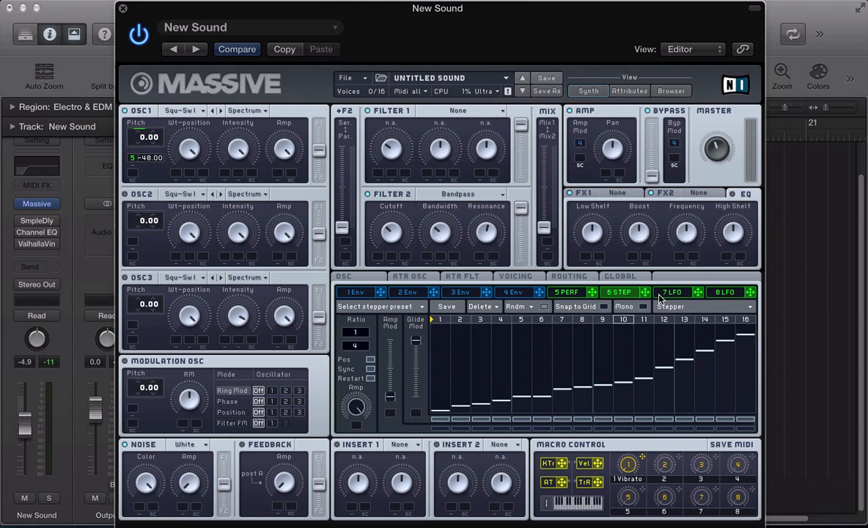
Assign Performer 5 to the Noise amp and Stepper 6 to Filter 2's cutoff, both with a wide modulation range.
{"action": "left_click", "coordinate": [561, 292]}
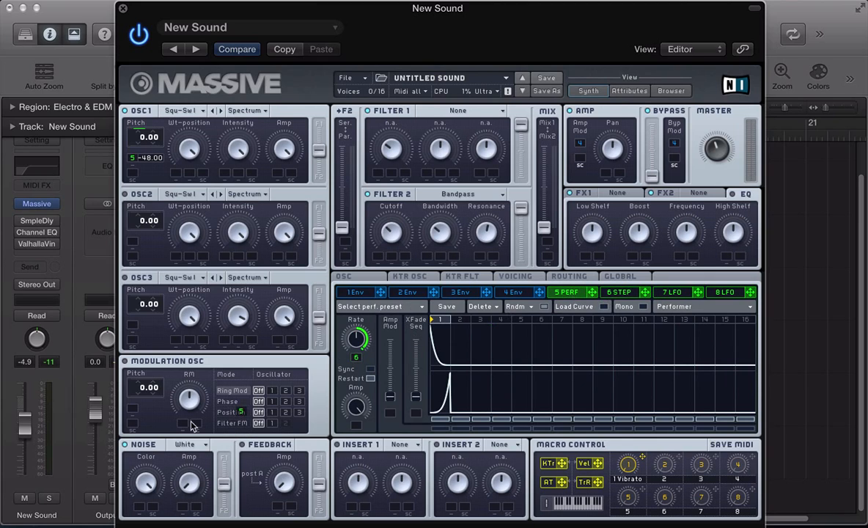
{"action": "left_click_drag", "start_coordinate": [200, 491], "coordinate": [178, 445]}
{"action": "left_click", "coordinate": [621, 293]}
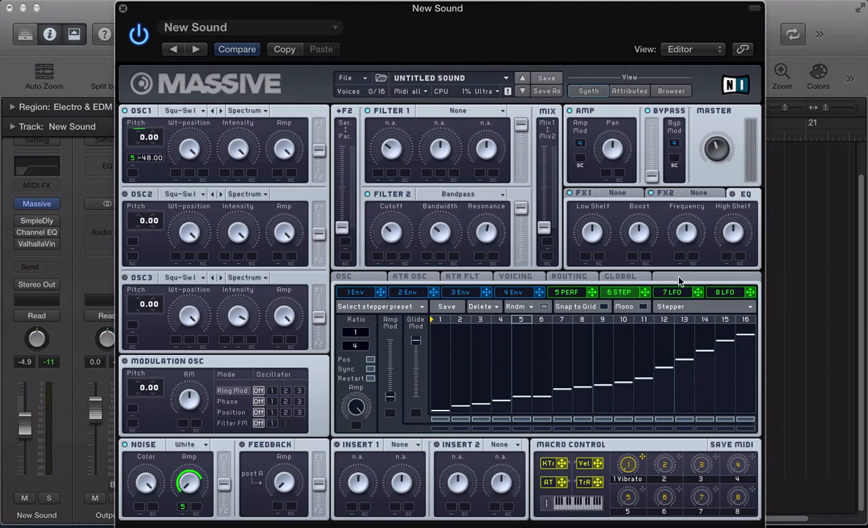
{"action": "left_click_drag", "start_coordinate": [647, 293], "coordinate": [376, 214]}
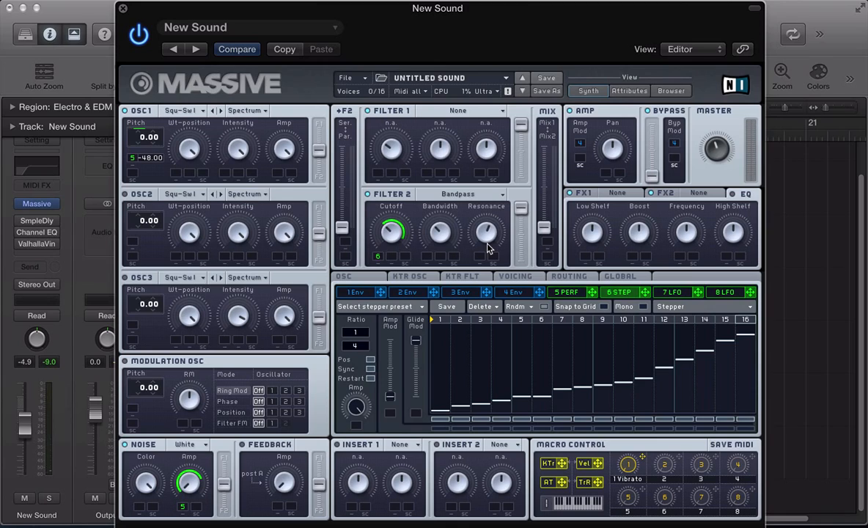
Set Unisono to 2 with Pan Position spread enabled, and switch the voicing mode to Monophon.
{"action": "left_click", "coordinate": [508, 276]}
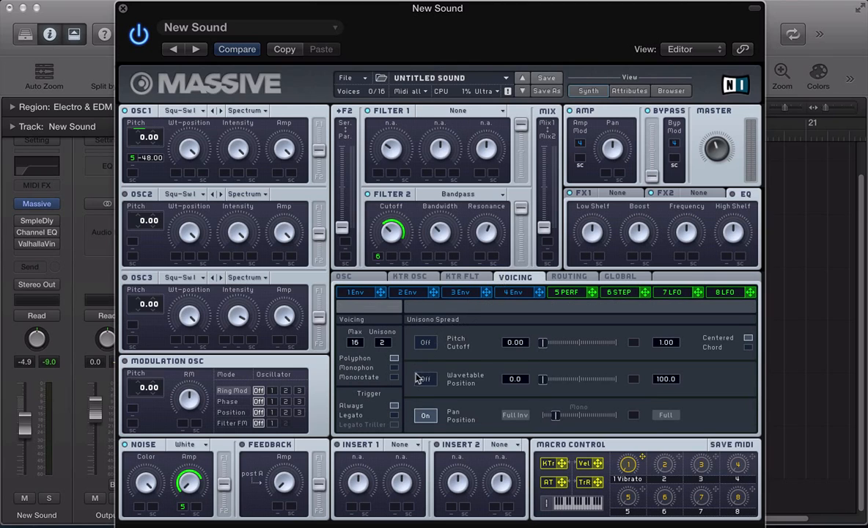
{"action": "left_click", "coordinate": [394, 368]}
{"action": "left_click", "coordinate": [366, 281]}
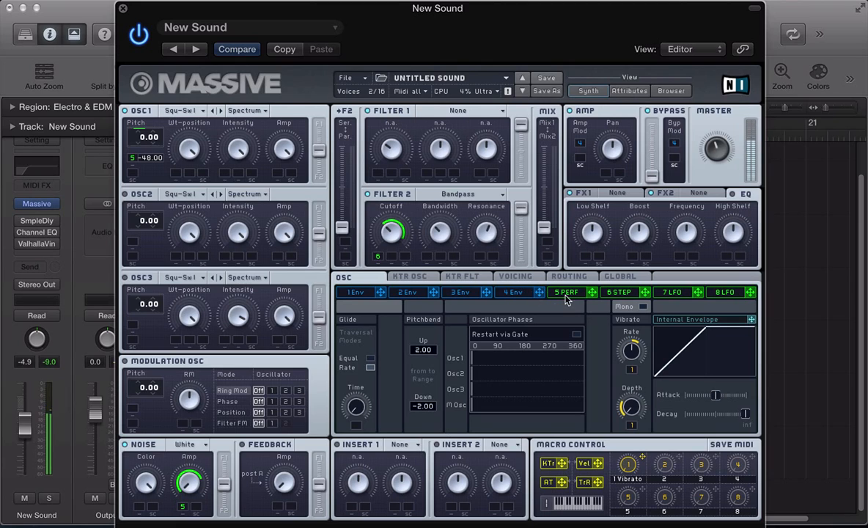
{"action": "left_click", "coordinate": [613, 292]}
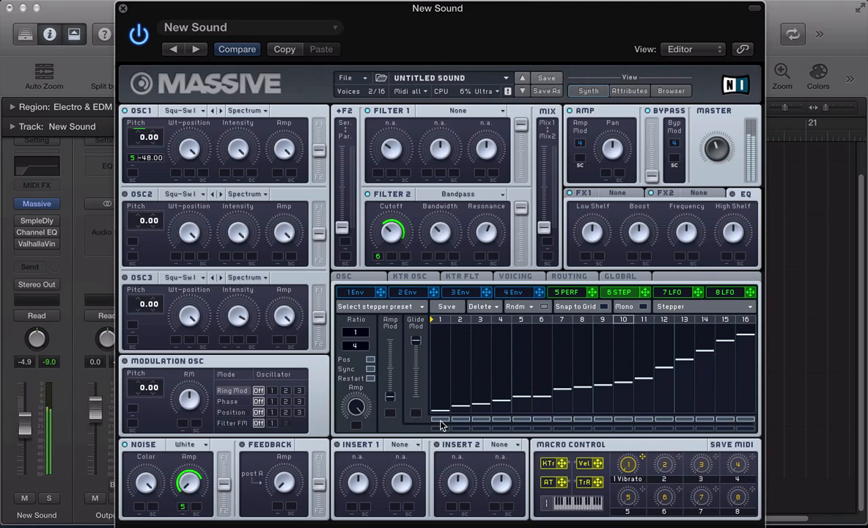
Load Dimension Expander in the FX1 slot and Reverb in FX2 with a low Dry/Wet amount.
{"action": "left_click", "coordinate": [620, 193]}
{"action": "left_click", "coordinate": [632, 310]}
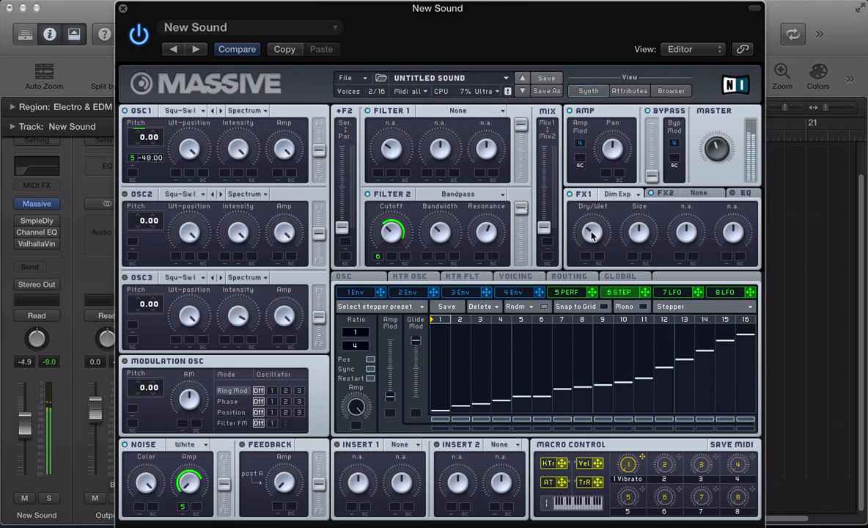
{"action": "left_click", "coordinate": [701, 194]}
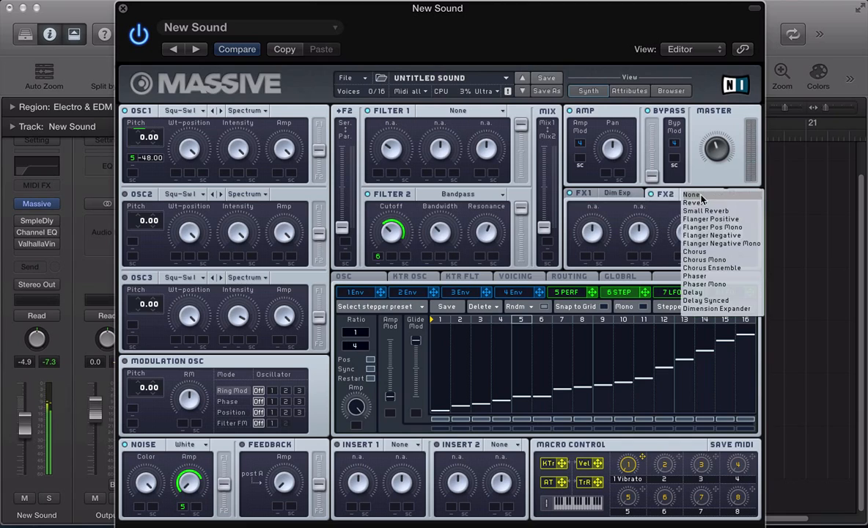
{"action": "left_click", "coordinate": [697, 202]}
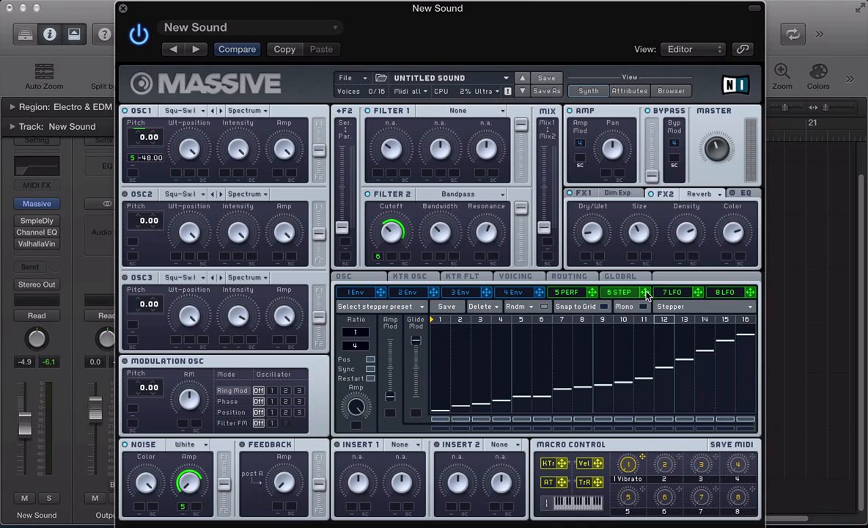
Assign Stepper 6 to the reverb's Dry/Wet and Size, each with an upward modulation range.
{"action": "left_click_drag", "start_coordinate": [646, 294], "coordinate": [586, 258]}
{"action": "left_click_drag", "start_coordinate": [639, 260], "coordinate": [630, 226]}
{"action": "left_click_drag", "start_coordinate": [582, 258], "coordinate": [595, 224]}
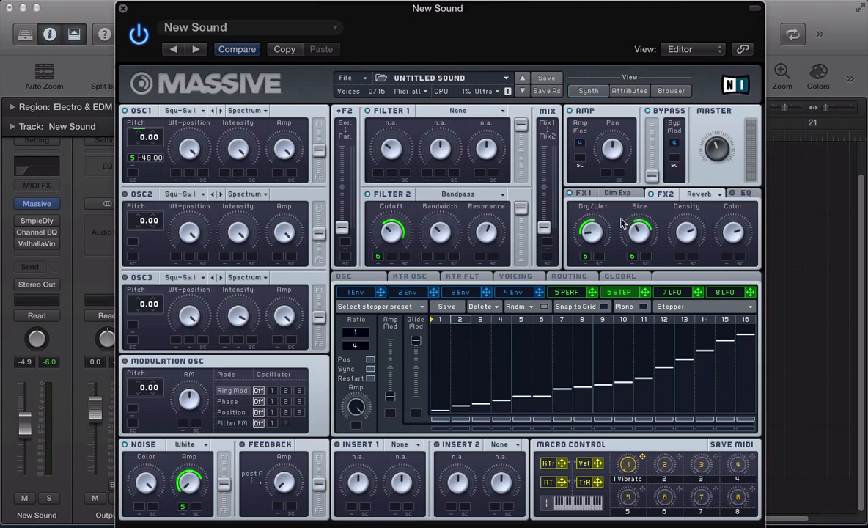
Enable the EQ with Boost, Frequency and High Shelf raised, and switch on Feedback.
{"action": "left_click", "coordinate": [735, 193]}
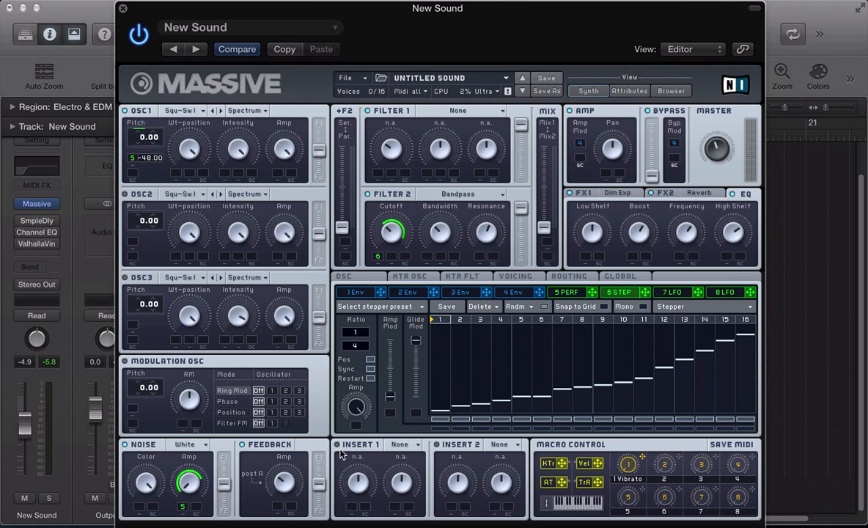
Load Sine Shaper in Insert 1 and route the insert into the feedback path.
{"action": "left_click", "coordinate": [399, 444]}
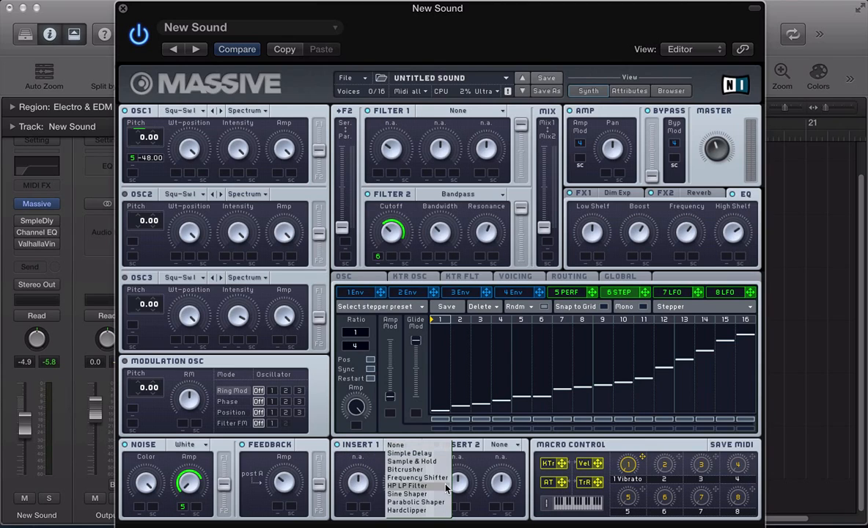
{"action": "left_click", "coordinate": [414, 494]}
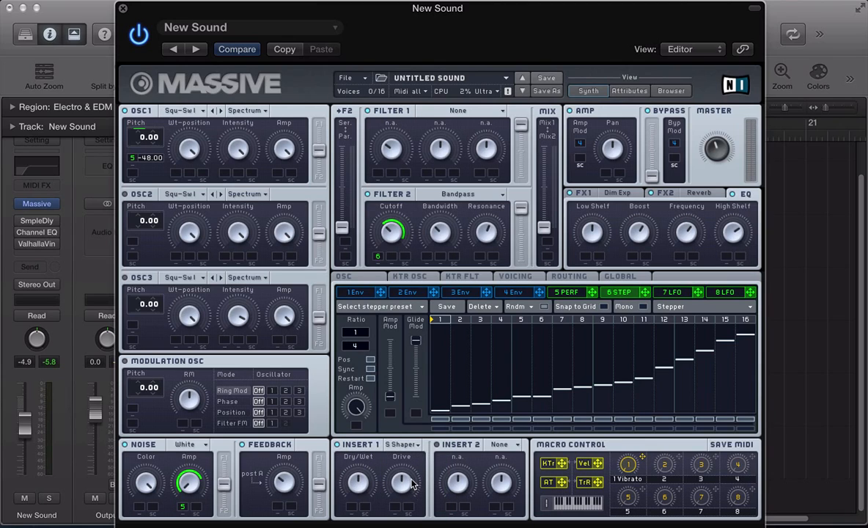
{"action": "left_click", "coordinate": [567, 276]}
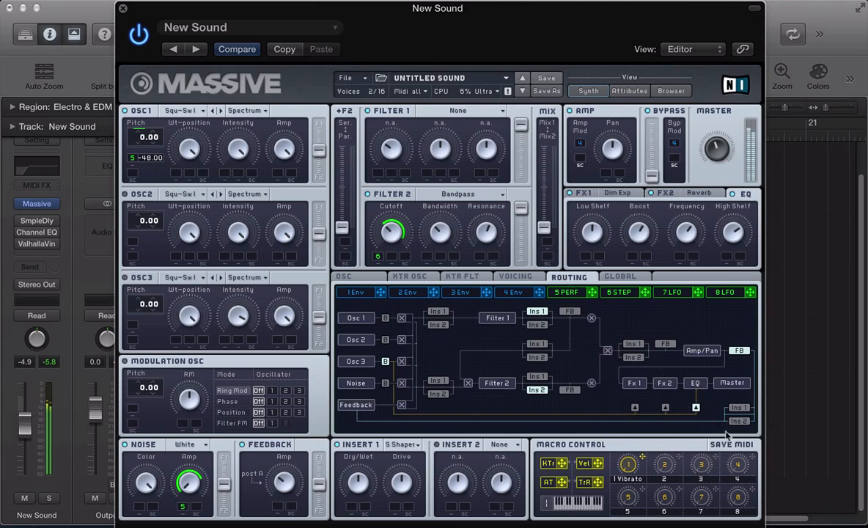
{"action": "left_click", "coordinate": [742, 408]}
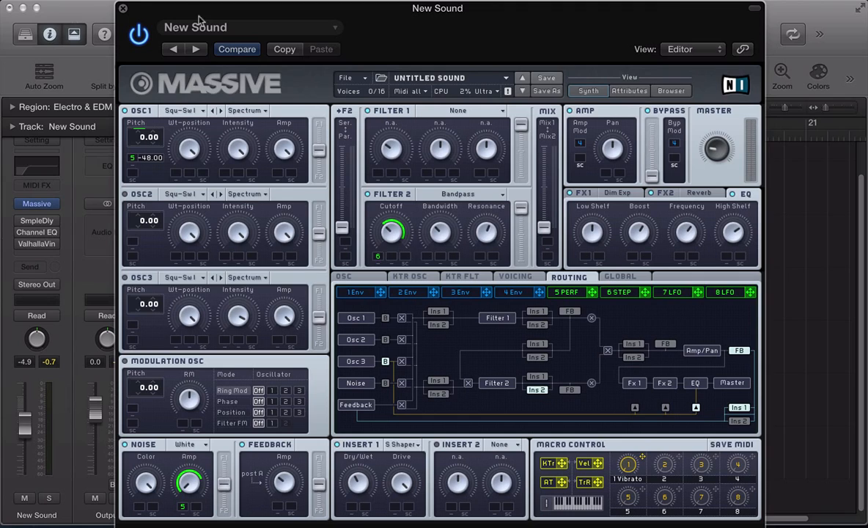
Enable the SmpleDly, Channel EQ and ValhallaVintageVerb inserts on the New Sound channel, and review the EQ and reverb settings.
{"action": "left_click", "coordinate": [20, 221]}
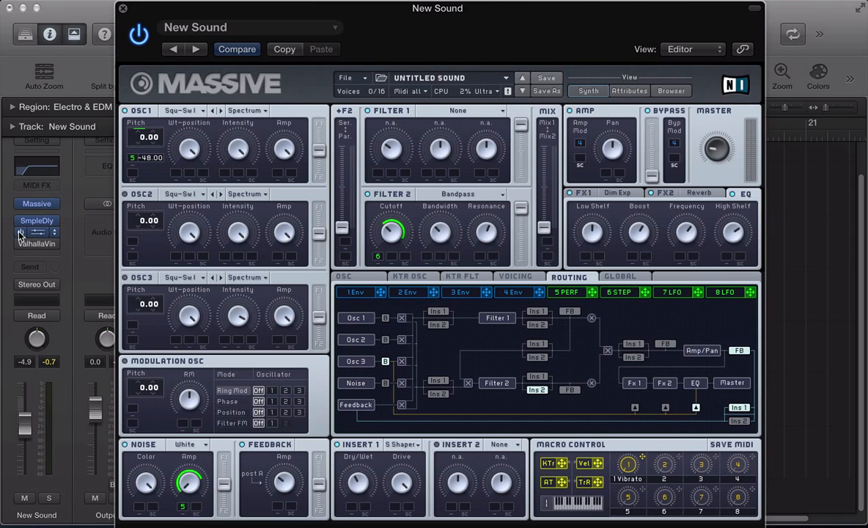
{"action": "left_click", "coordinate": [36, 233]}
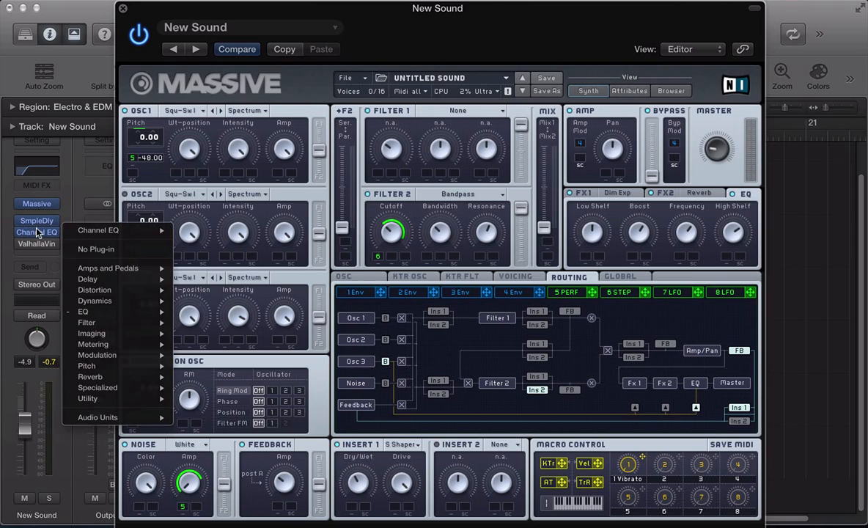
{"action": "left_click", "coordinate": [36, 232]}
{"action": "left_click", "coordinate": [36, 233]}
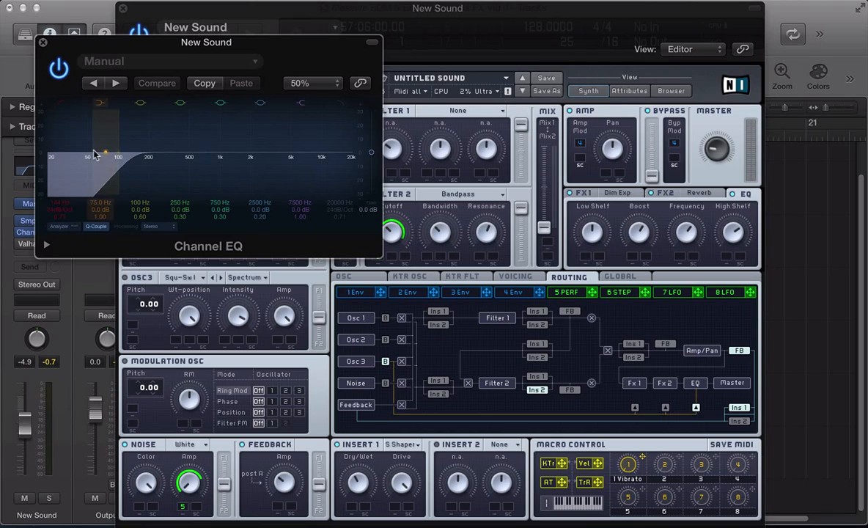
{"action": "left_click", "coordinate": [43, 46]}
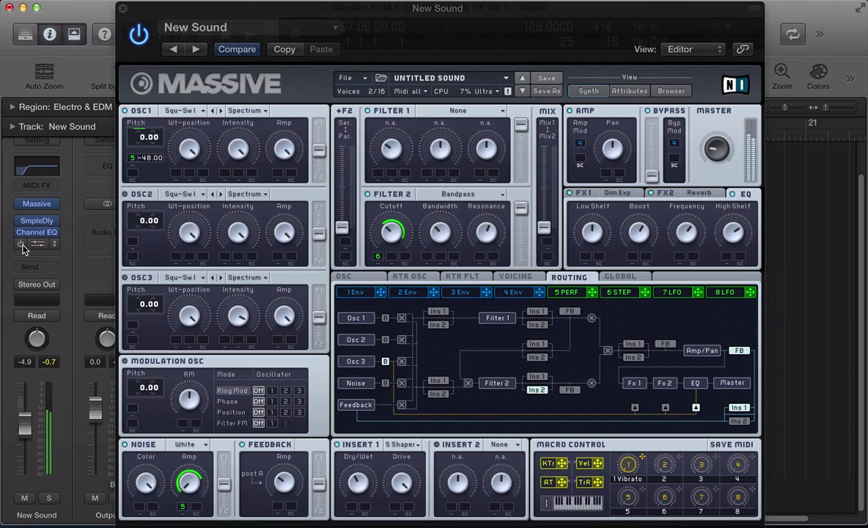
{"action": "left_click", "coordinate": [23, 245]}
{"action": "left_click", "coordinate": [35, 245]}
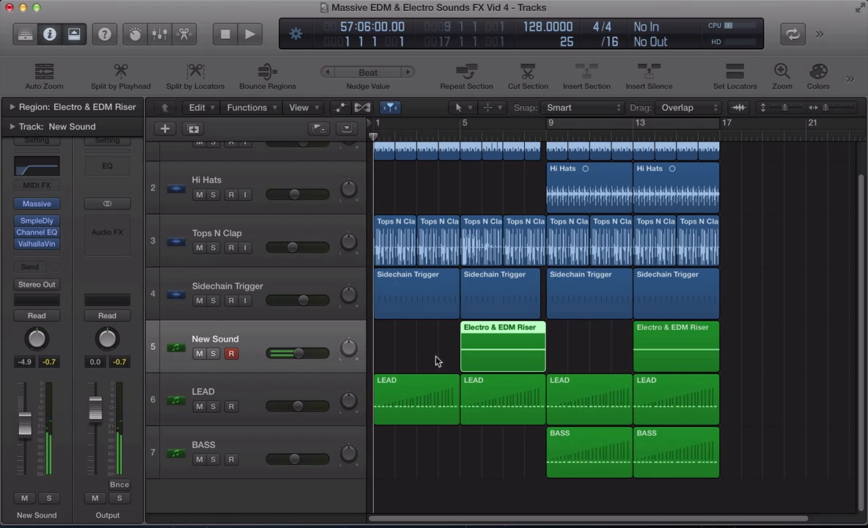
Play the arrangement from the start and again from the first Electro & EDM Riser region to hear the riser in context.
{"action": "left_click", "coordinate": [411, 424]}
{"action": "key", "text": "space"}
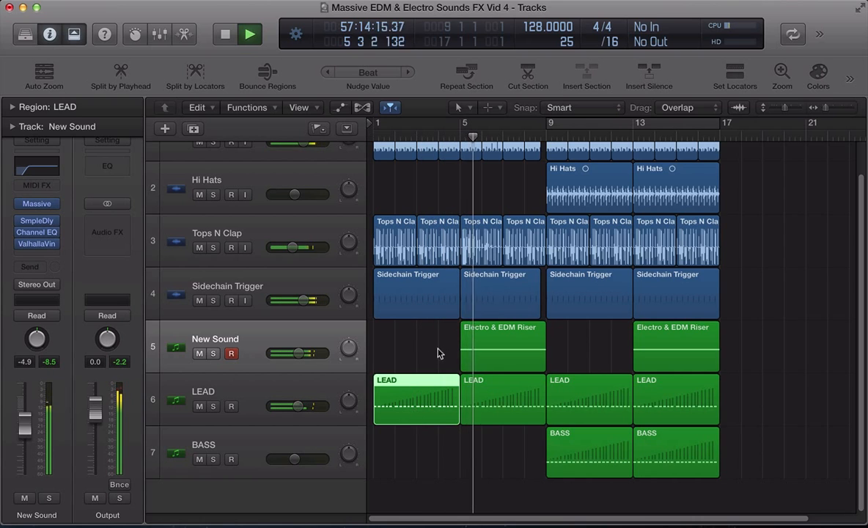
{"action": "key", "text": "space"}
{"action": "left_click", "coordinate": [475, 363]}
{"action": "key", "text": "space"}
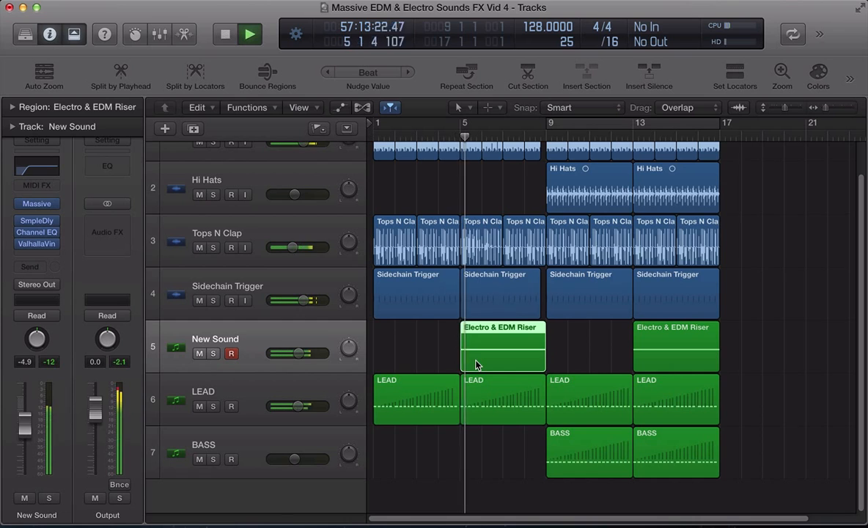
{"action": "left_click", "coordinate": [429, 357]}
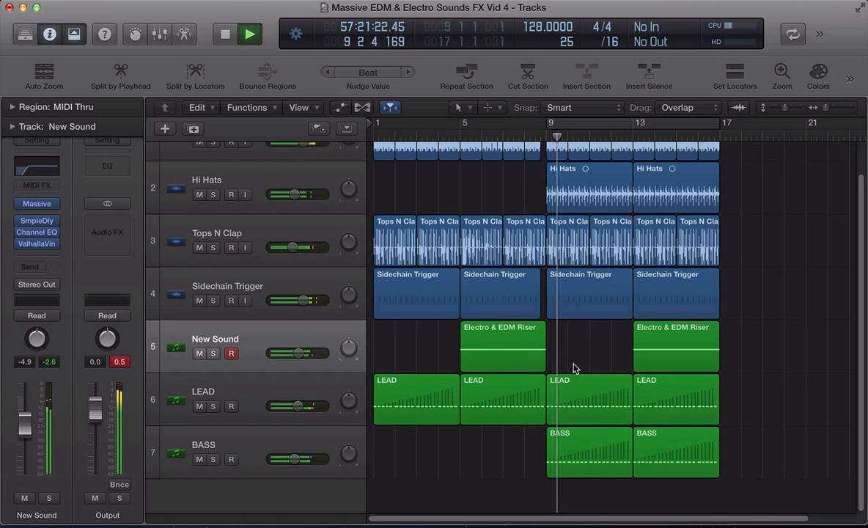
Lower the New Sound channel's volume to -5.1 dB and replay from the first Electro & EDM Riser region.
{"action": "left_click", "coordinate": [252, 341]}
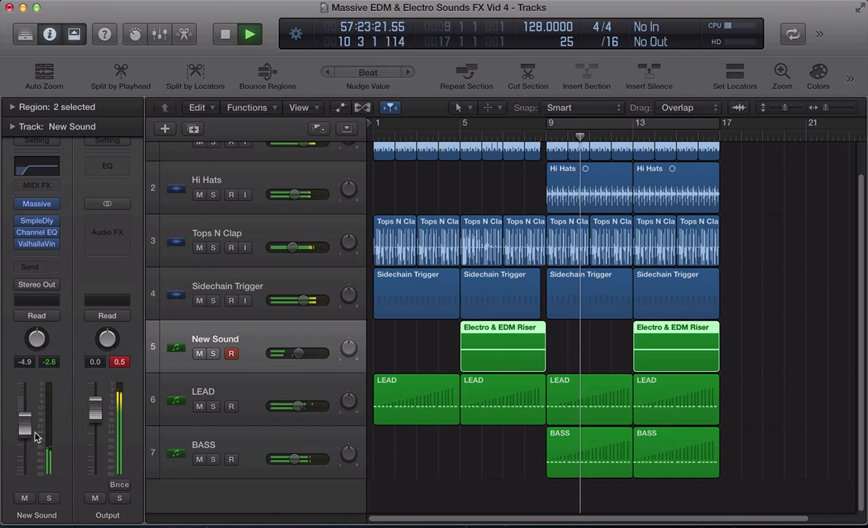
{"action": "left_click", "coordinate": [389, 351]}
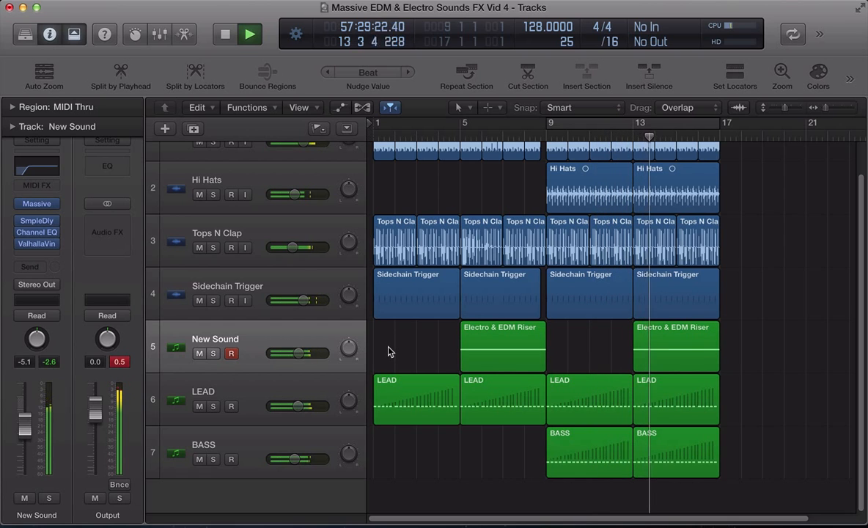
{"action": "key", "text": "space"}
{"action": "left_click", "coordinate": [500, 327]}
{"action": "key", "text": "shift+space"}
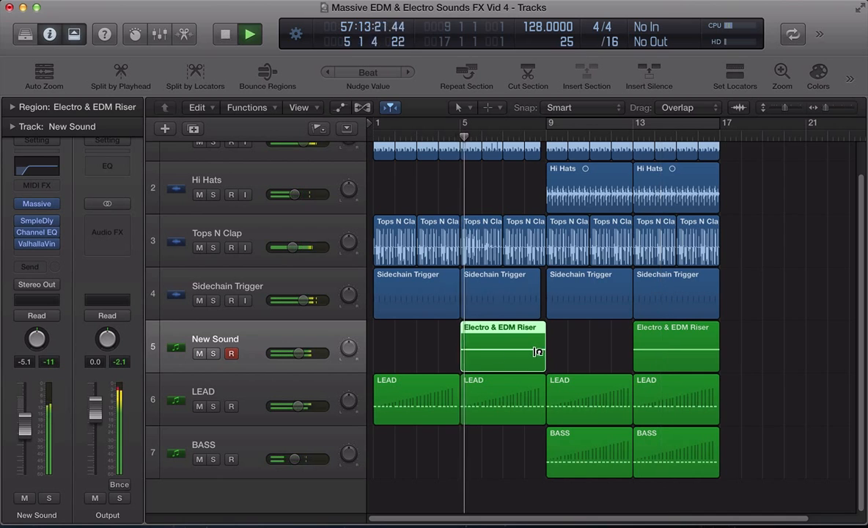
{"action": "left_click", "coordinate": [399, 364]}
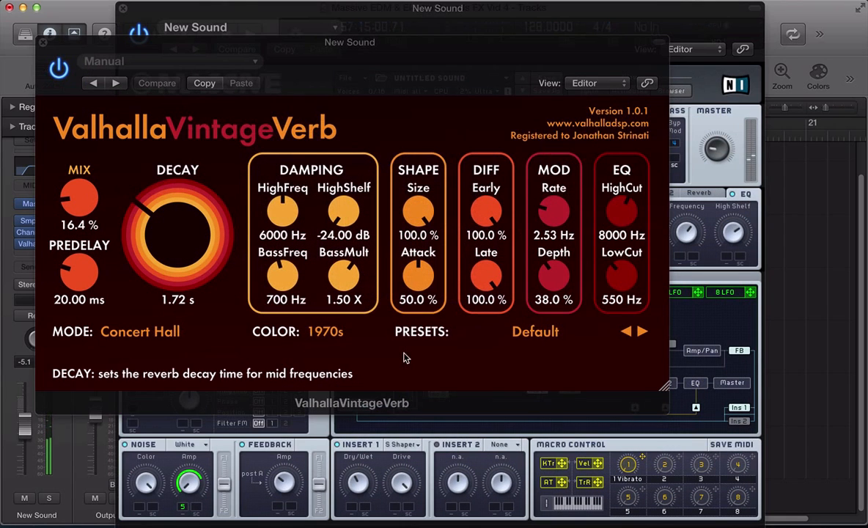
Turn off glide on the first step of Massive's Stepper 6 and hide the plug-in windows.
{"action": "key", "text": "v"}
{"action": "left_click", "coordinate": [730, 140]}
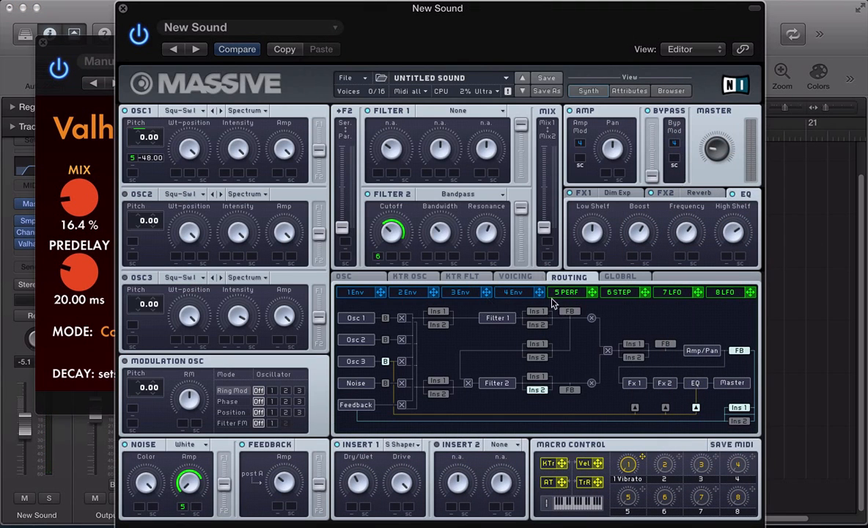
{"action": "left_click", "coordinate": [625, 294]}
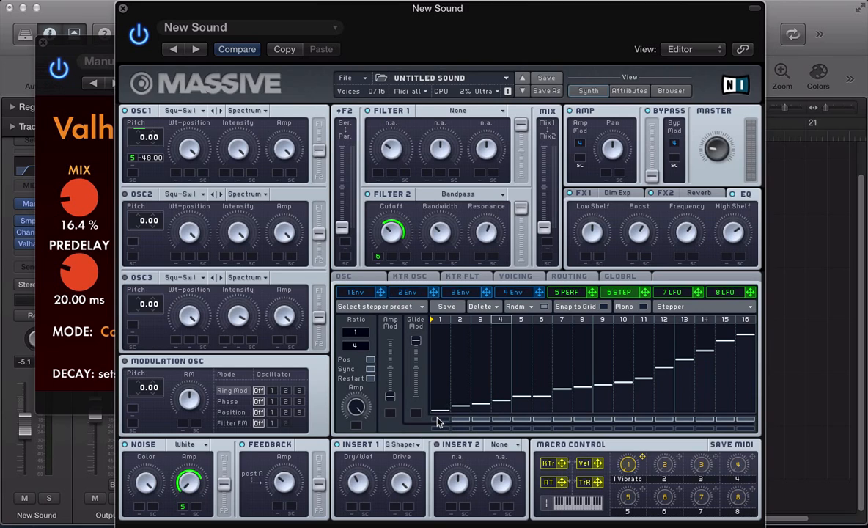
{"action": "key", "text": "super+w"}
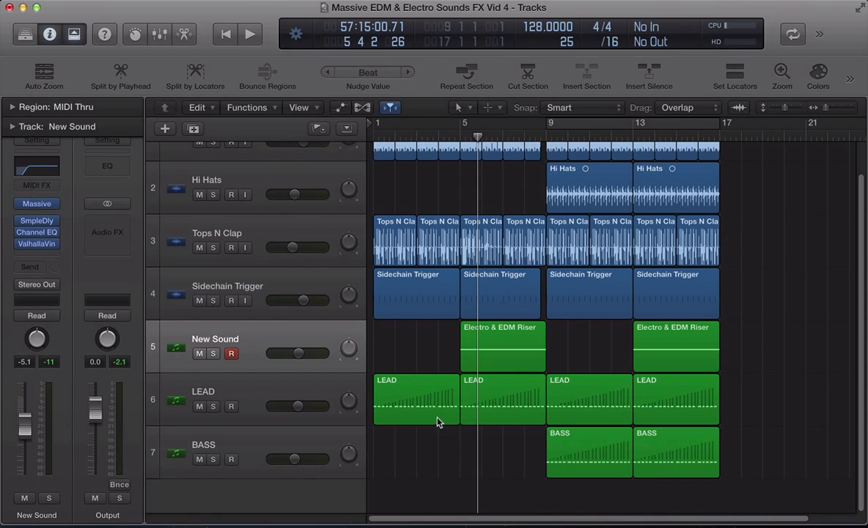
Play from the first Electro & EDM Riser region to the end and lower the Output fader to -1.5 dB.
{"action": "left_click", "coordinate": [481, 342]}
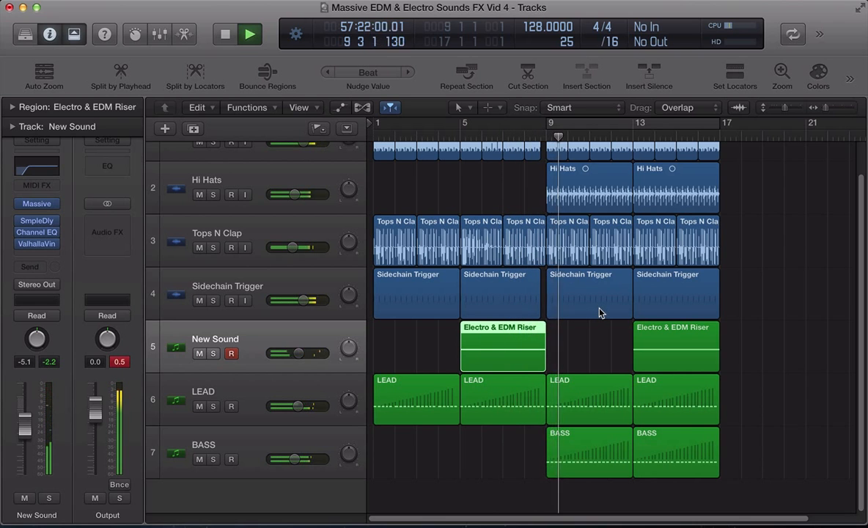
{"action": "key", "text": "v"}
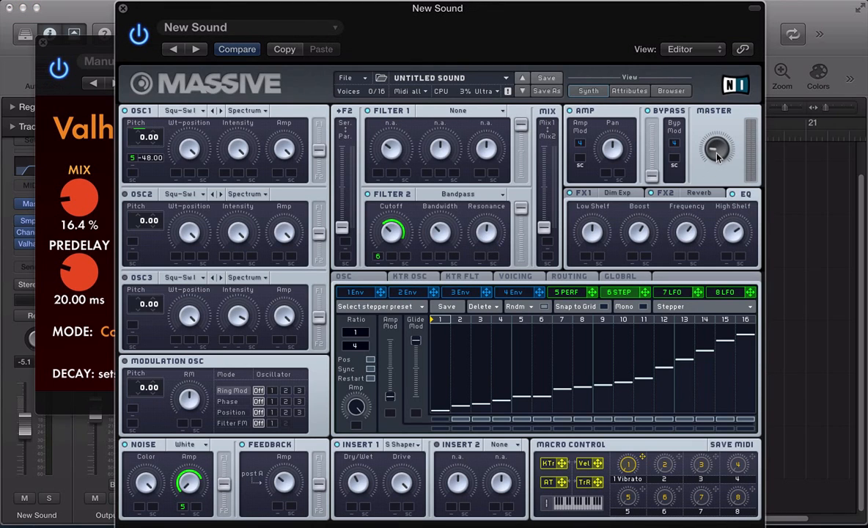
{"action": "key", "text": "v"}
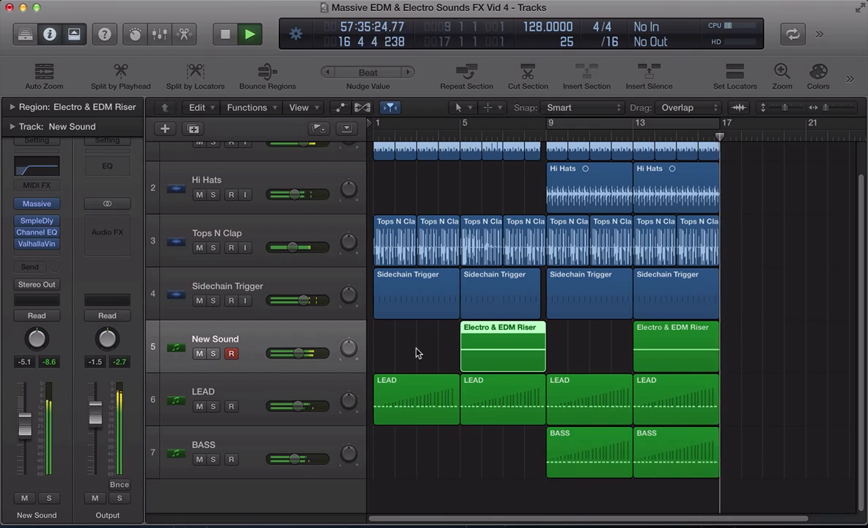
{"action": "key", "text": "space"}
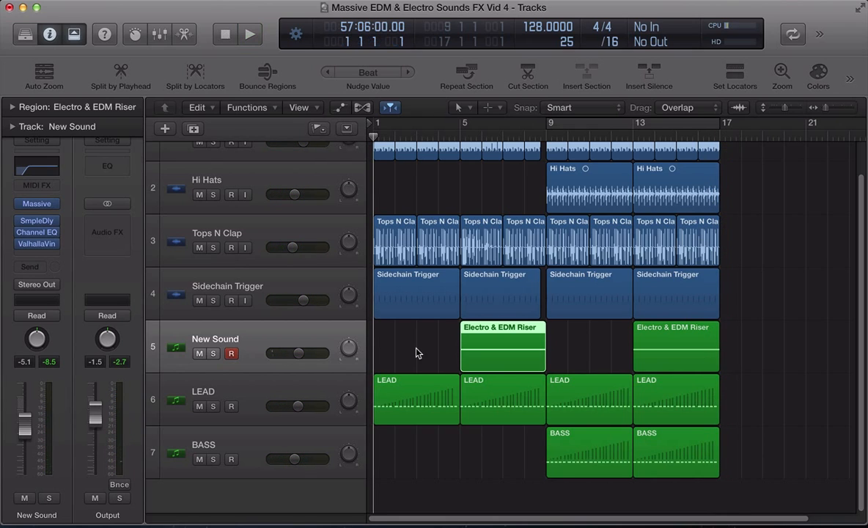